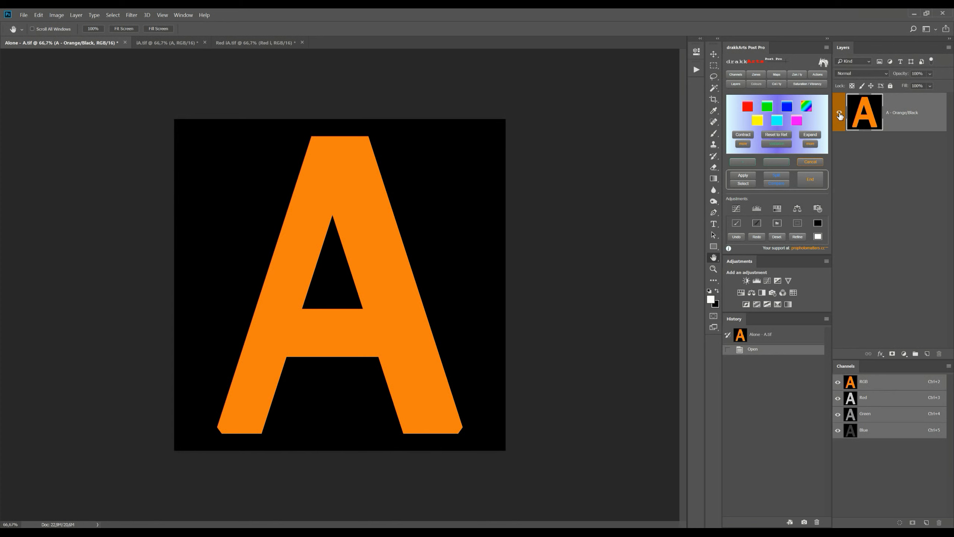
Step: Check the A - Orange/Black layer's visibility, and add a white layer mask to it and invert the mask to black
click(839, 112)
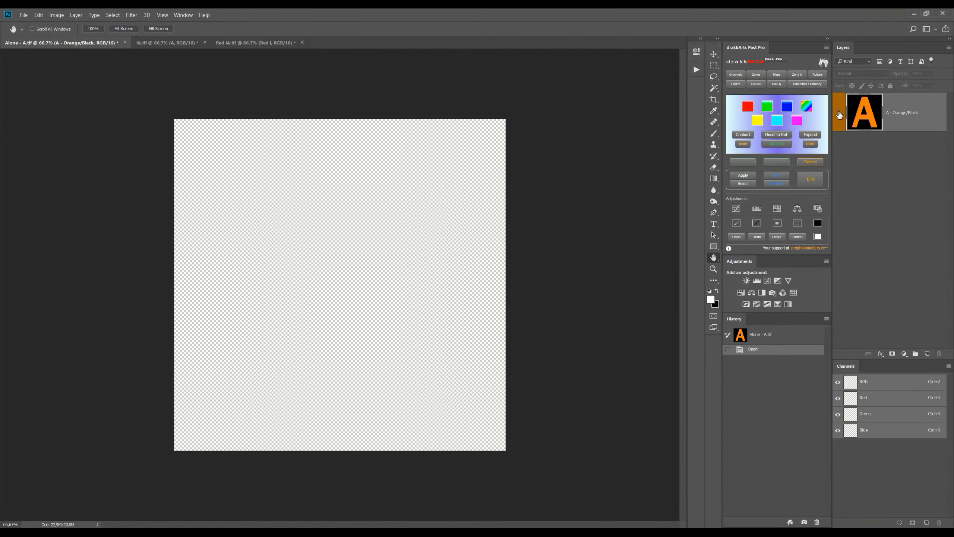
click(838, 113)
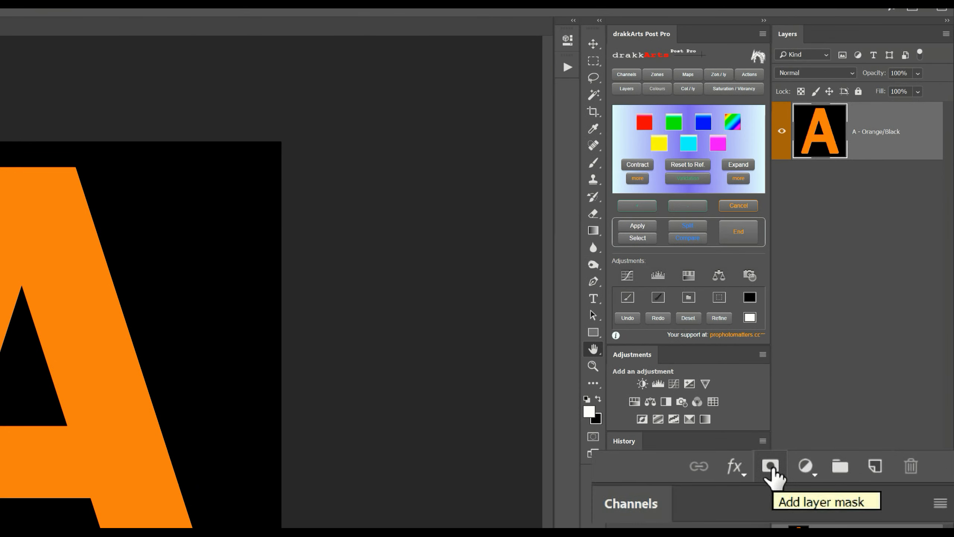
click(861, 493)
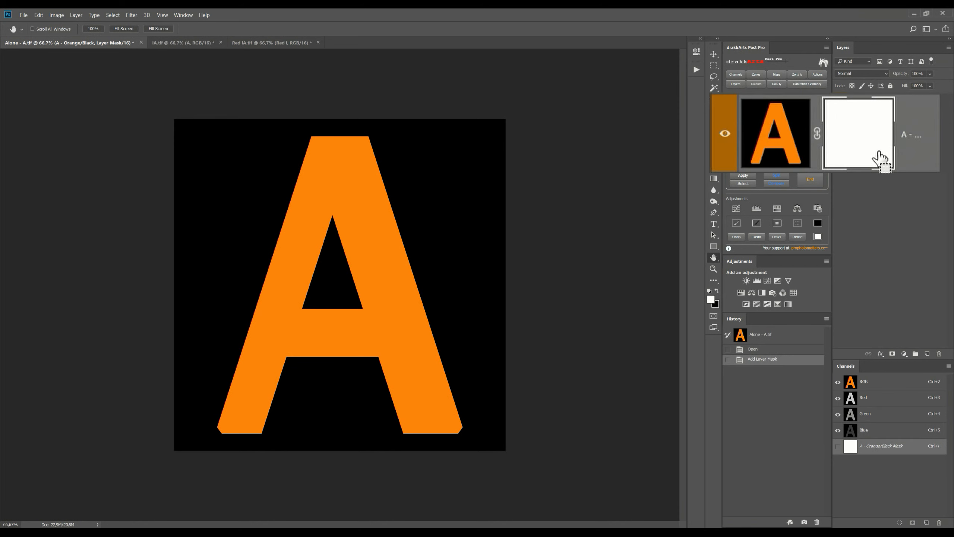
key(ctrl+i)
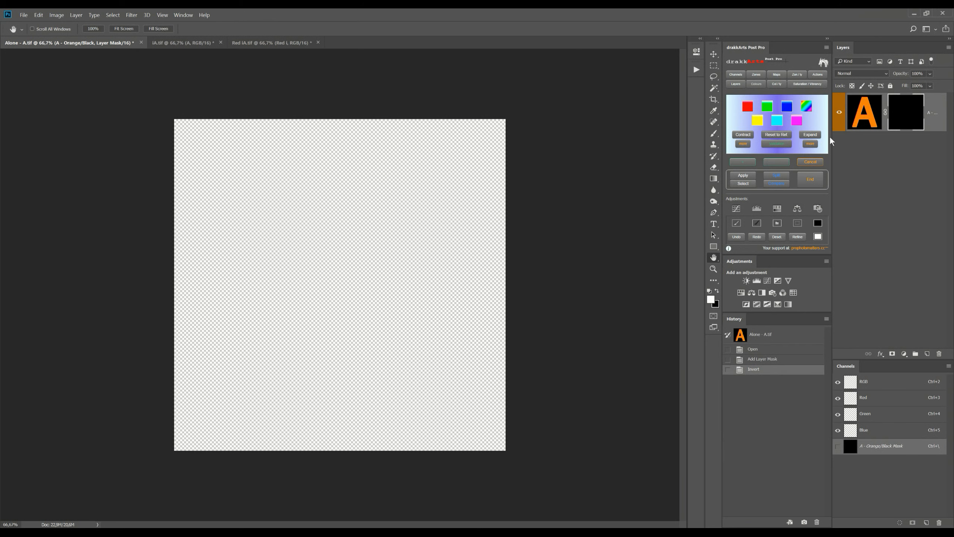
click(723, 134)
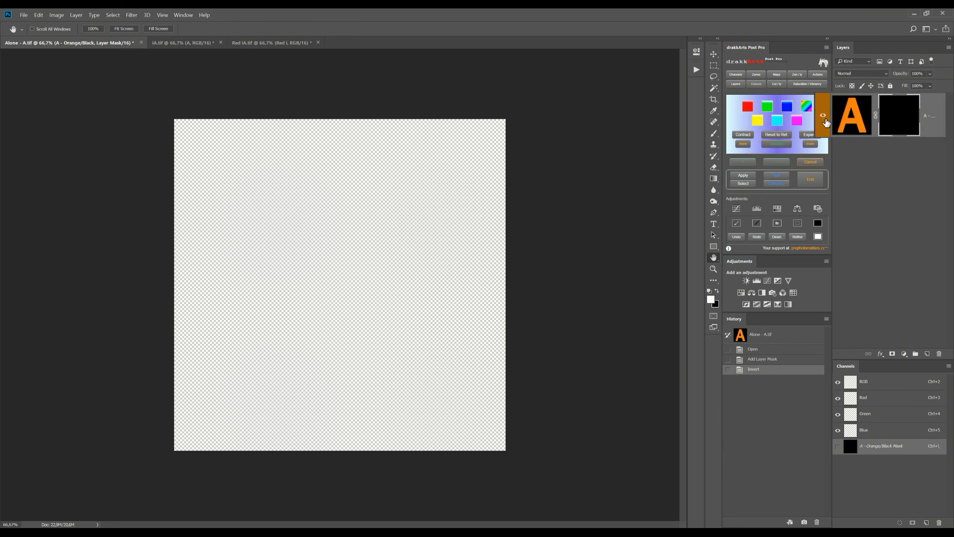
Step: Revert the document to its opened state and add a black, hide-all layer mask to the A - Orange/Black layer
click(770, 350)
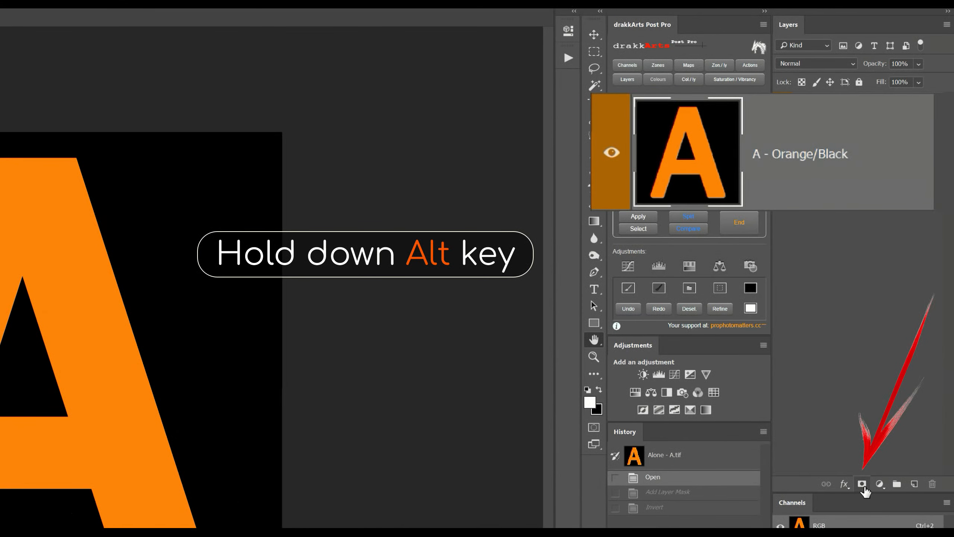
alt+click(863, 485)
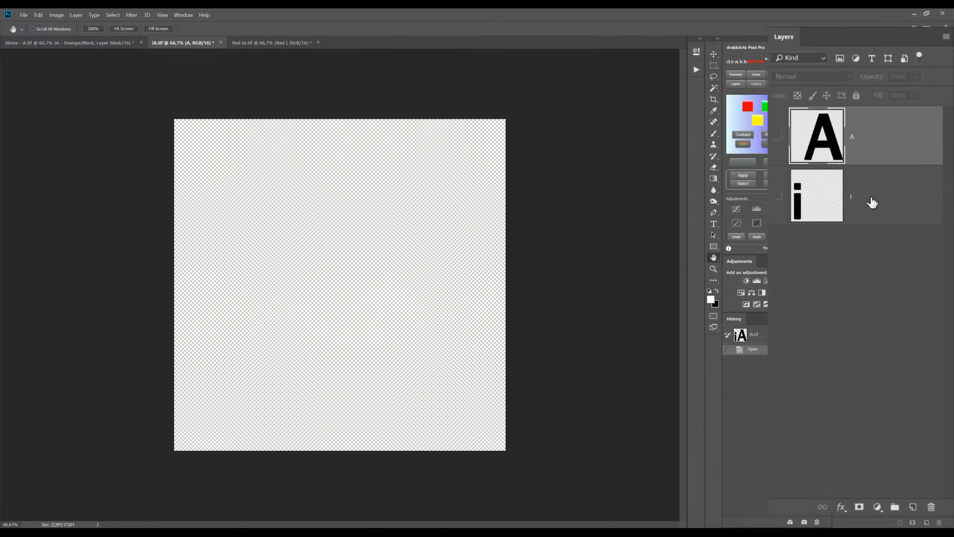
Step: Show the i and A layers in iA.tif, and compare the image with the A layer hidden and shown
click(697, 255)
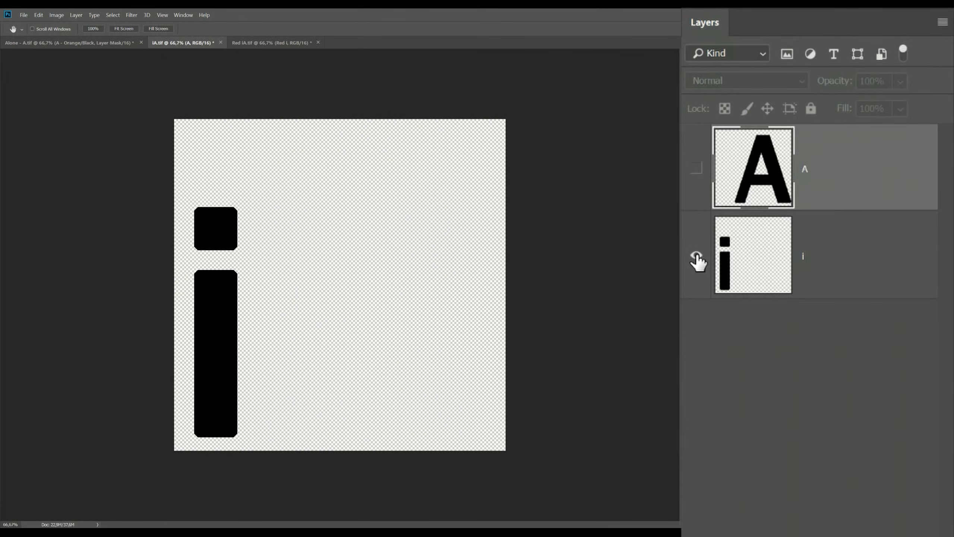
click(696, 168)
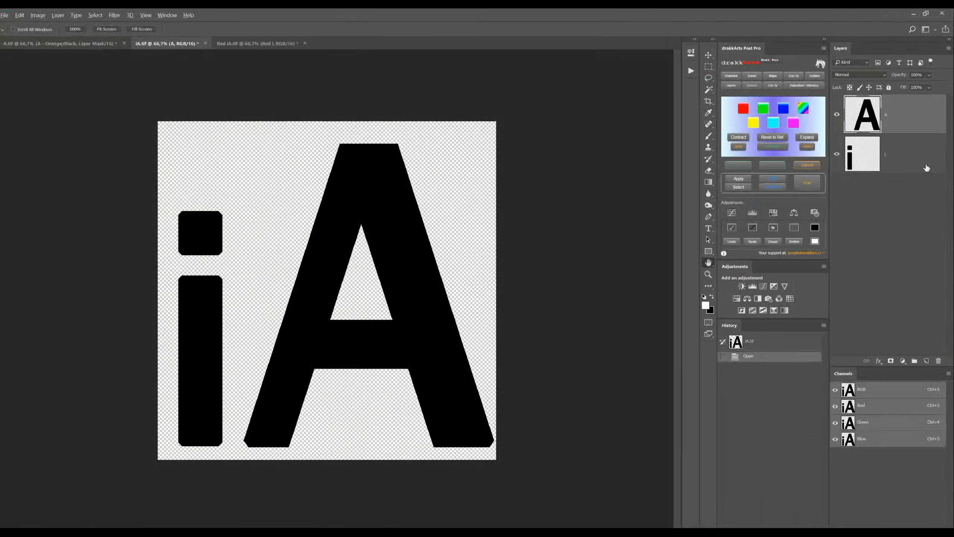
click(840, 114)
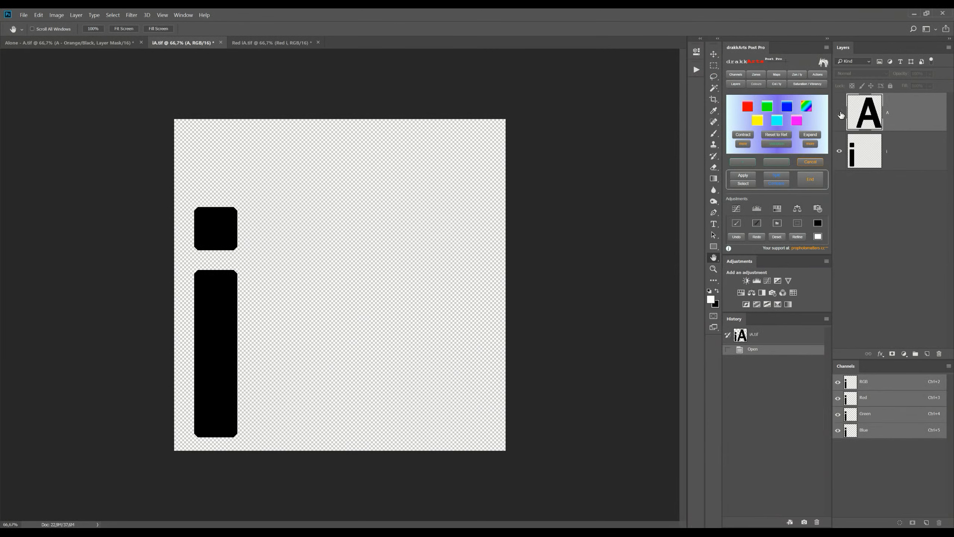
click(840, 113)
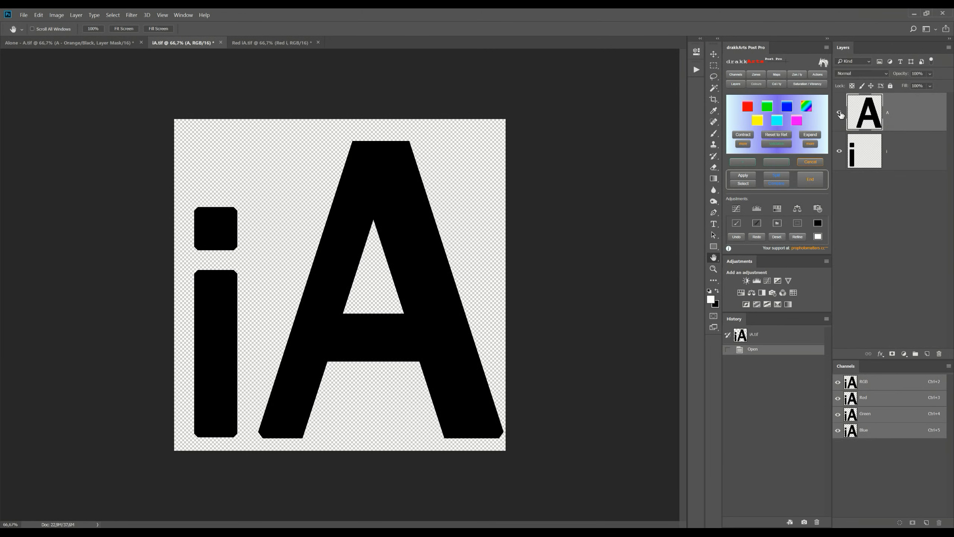
Step: Switch to Red iA.tif, show the Red i layer, and move the black i layer above it in the stack
key(ctrl+Tab)
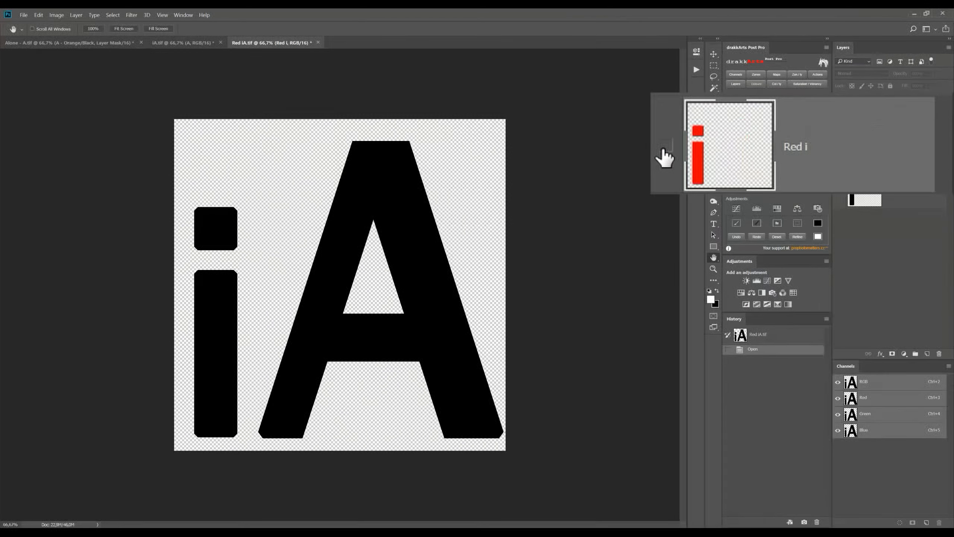
click(665, 147)
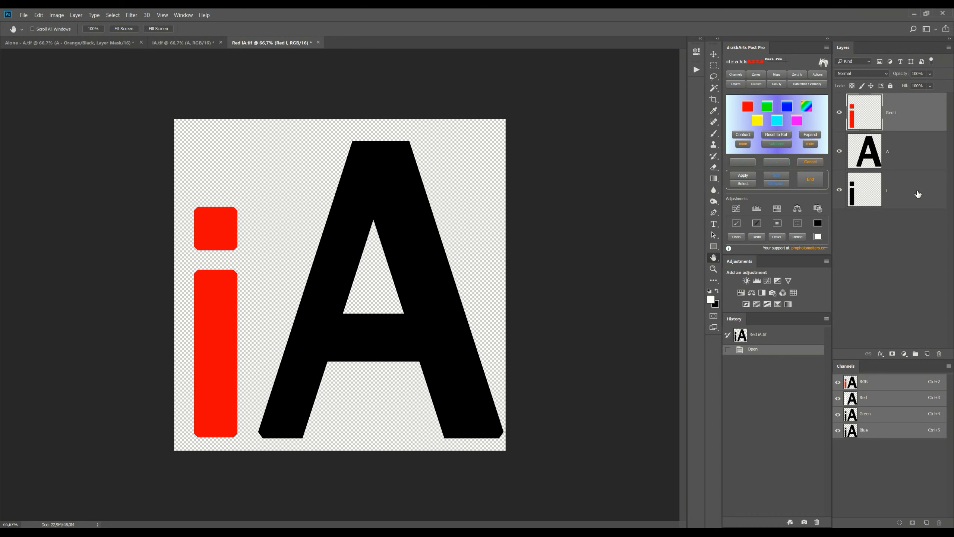
drag(917, 193, 911, 99)
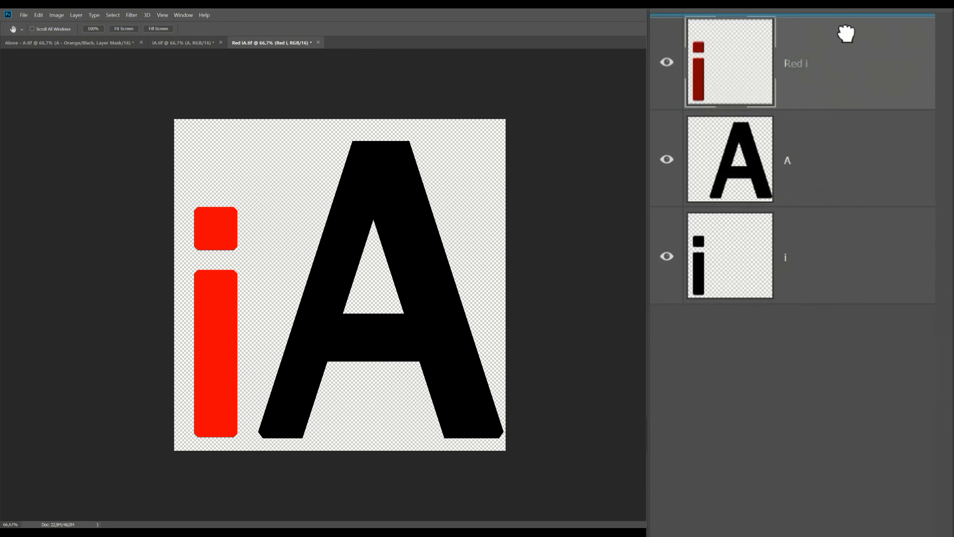
drag(846, 34, 847, 39)
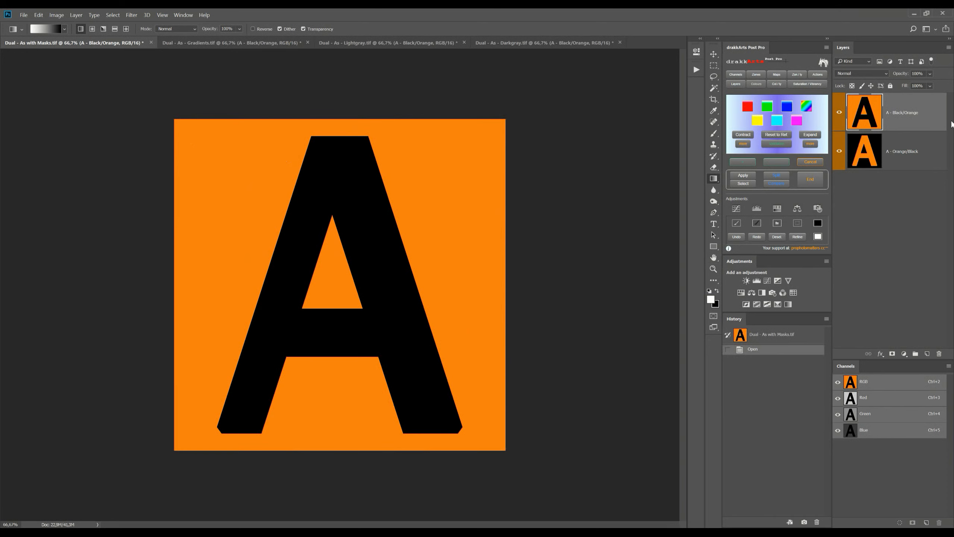
Step: Hide and show the A - Black/Orange layer twice to compare it with the A - Orange/Black layer beneath it
click(839, 113)
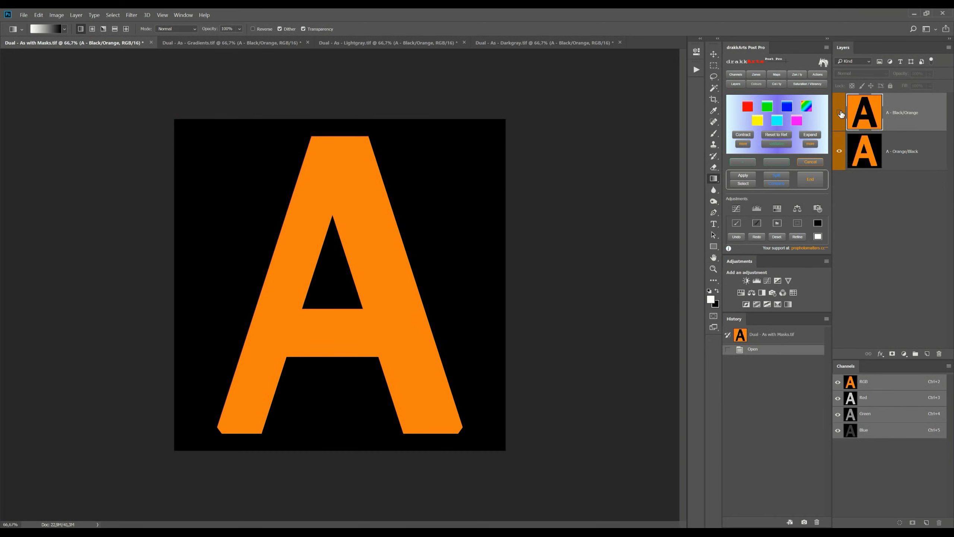
click(840, 113)
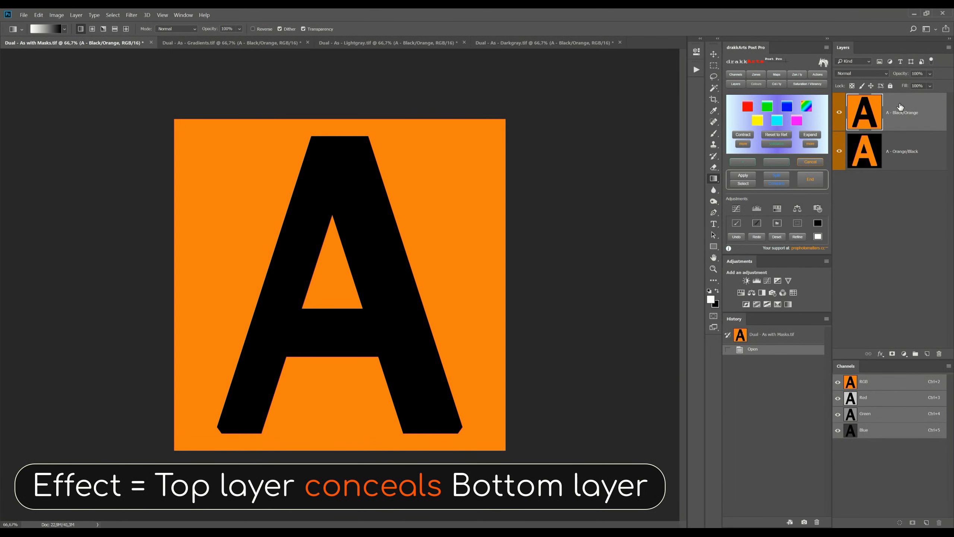
click(839, 115)
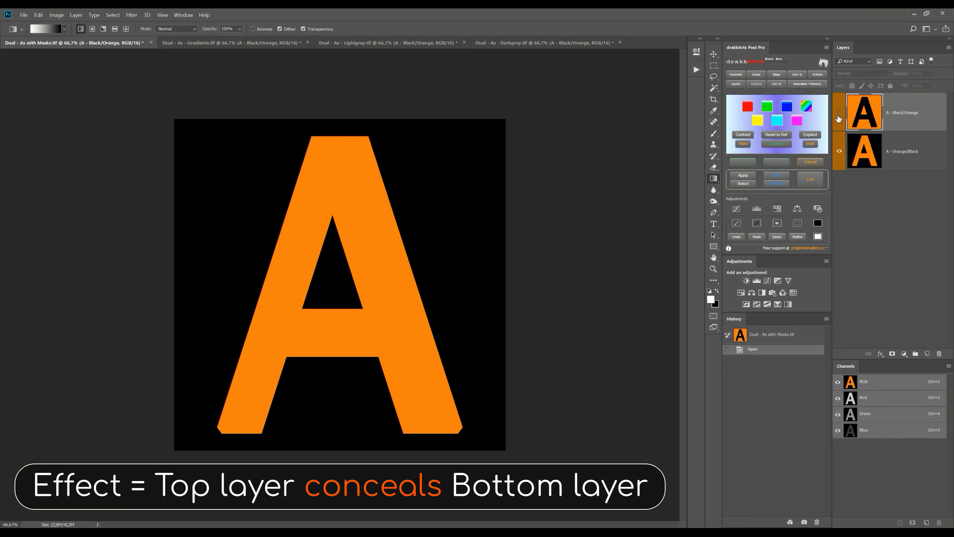
click(839, 115)
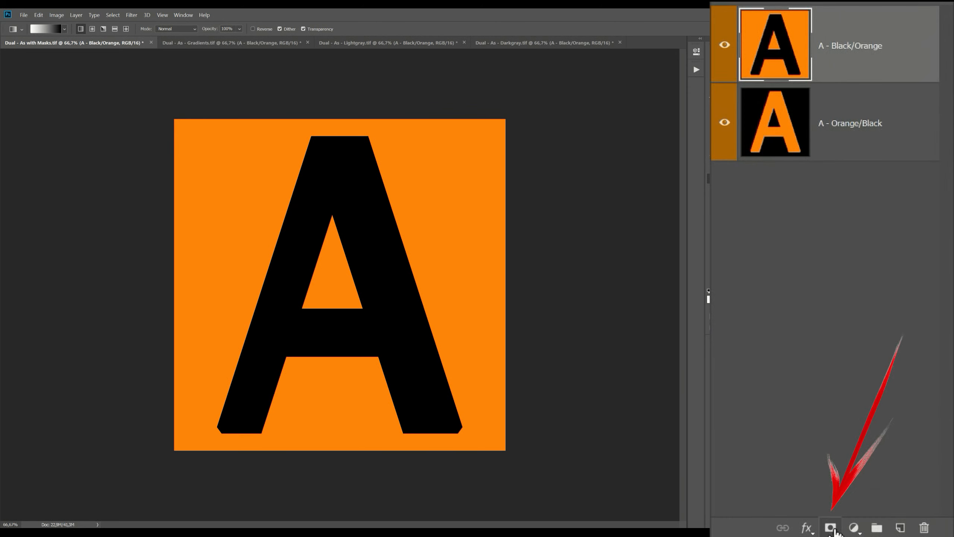
Step: Try a white layer mask on the A - Black/Orange layer, checking it with the layer hidden and shown, and revert to the opened state
click(892, 353)
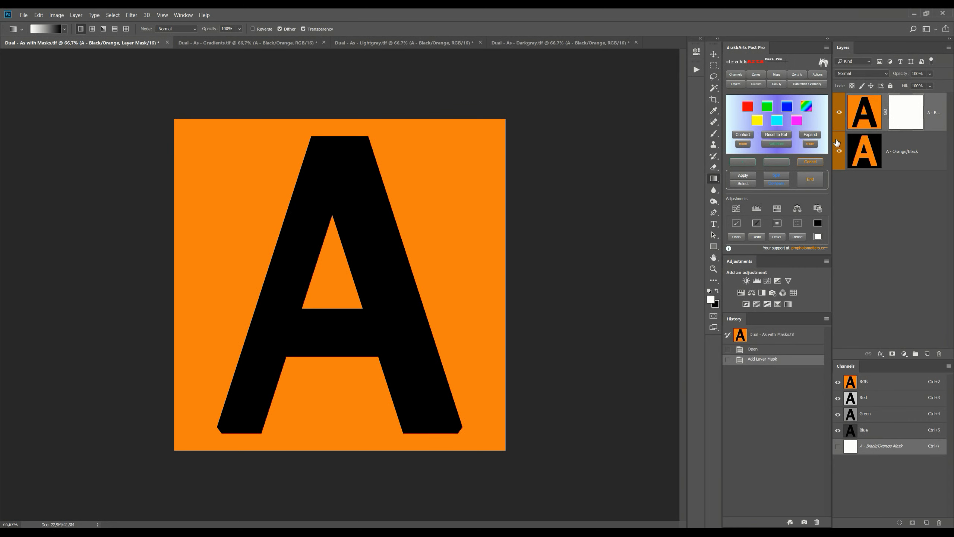
click(839, 113)
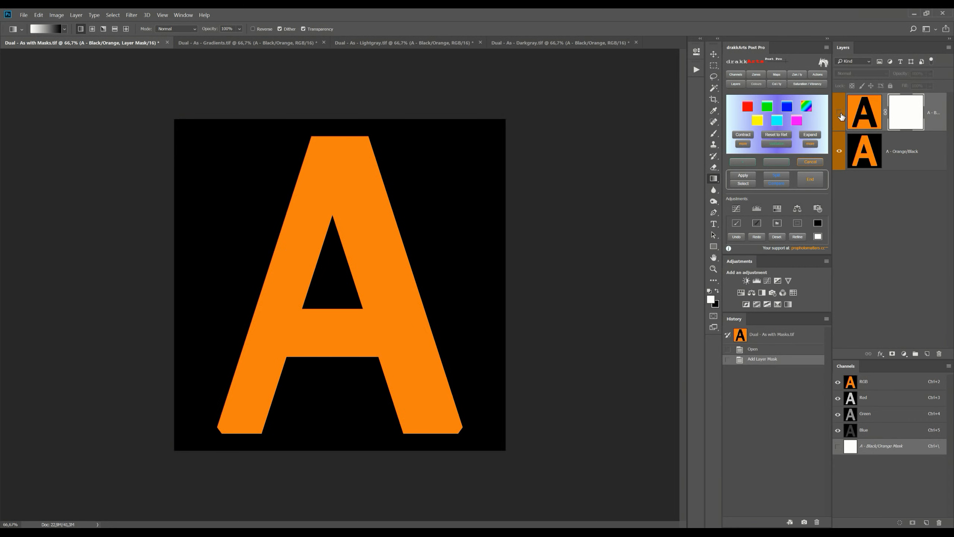
click(839, 113)
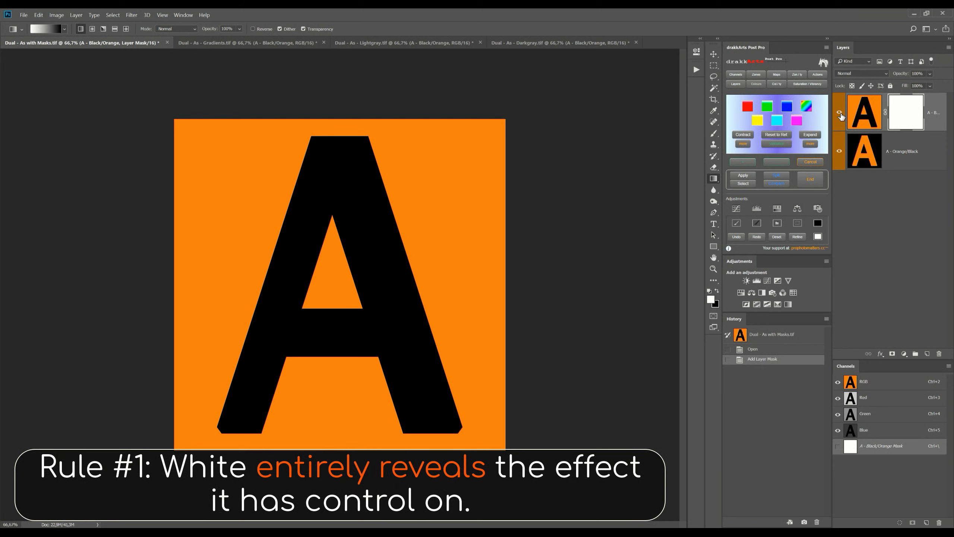
click(839, 114)
click(840, 113)
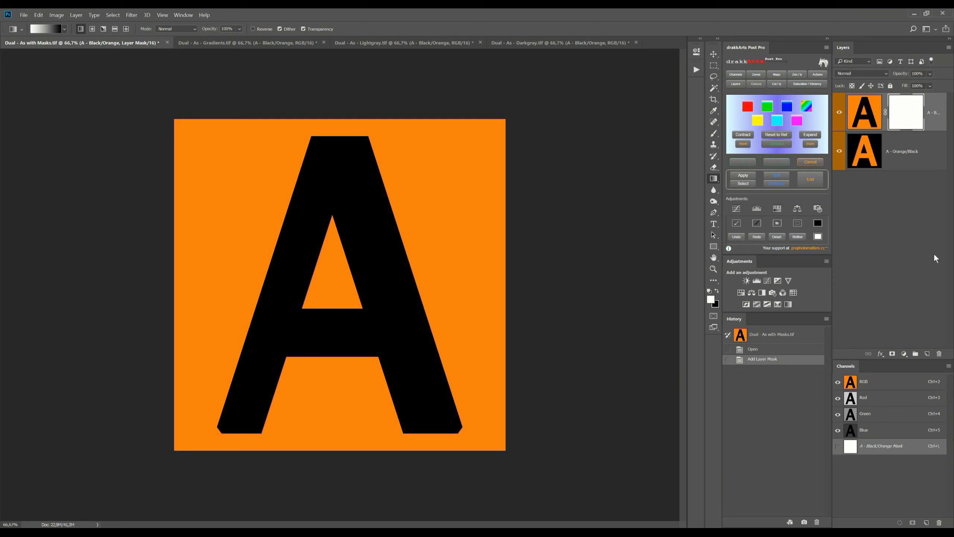
click(785, 349)
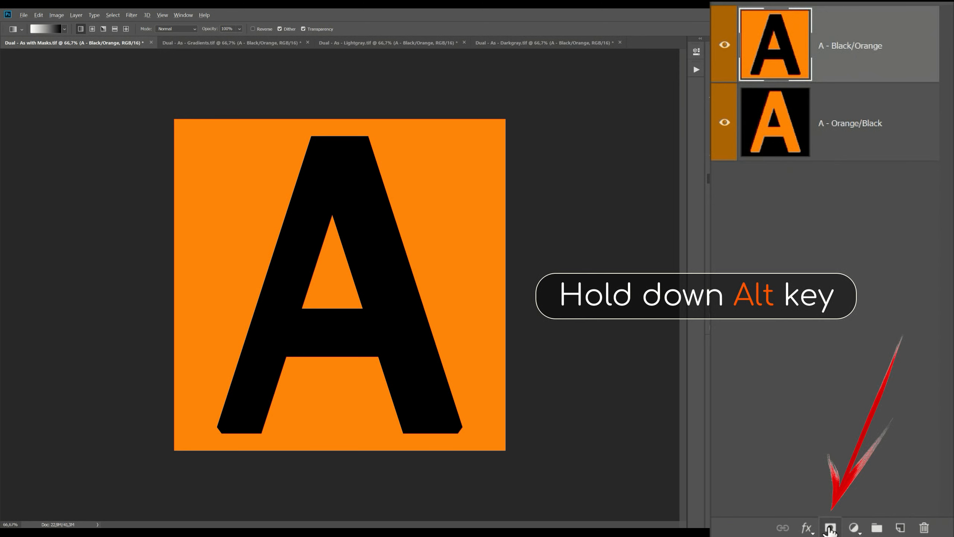
Step: Try a black layer mask on the A - Black/Orange layer, checking it by toggling both layers' visibility, and revert to the opened state
alt+click(892, 355)
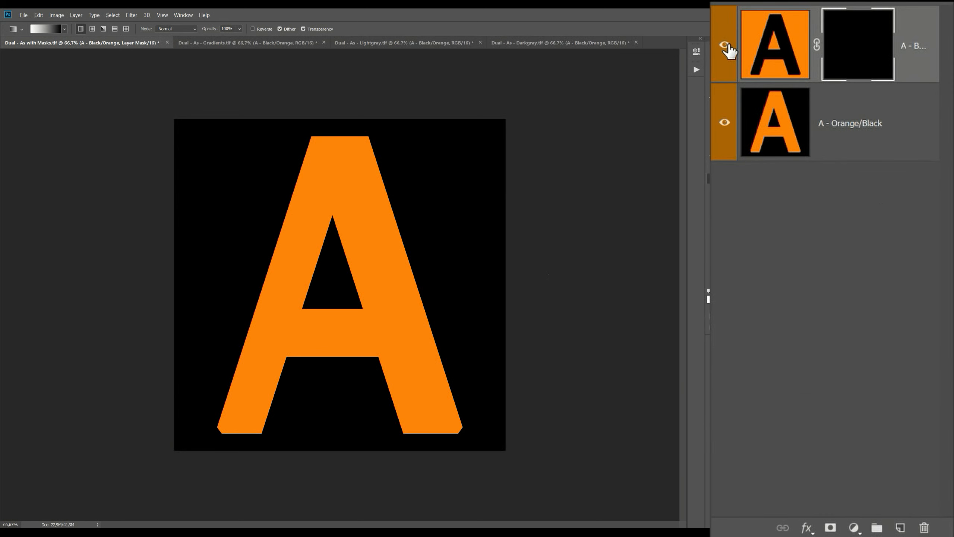
click(724, 45)
click(724, 45)
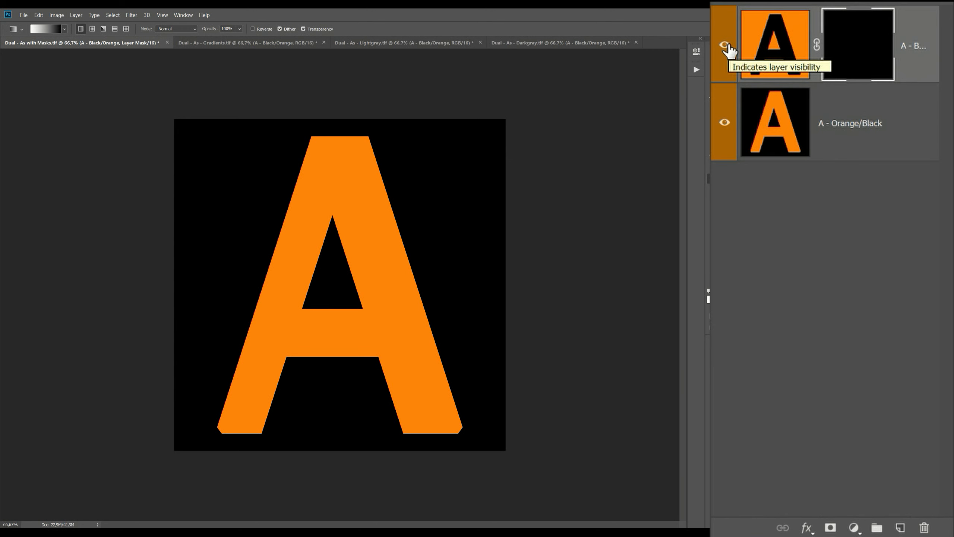
click(724, 124)
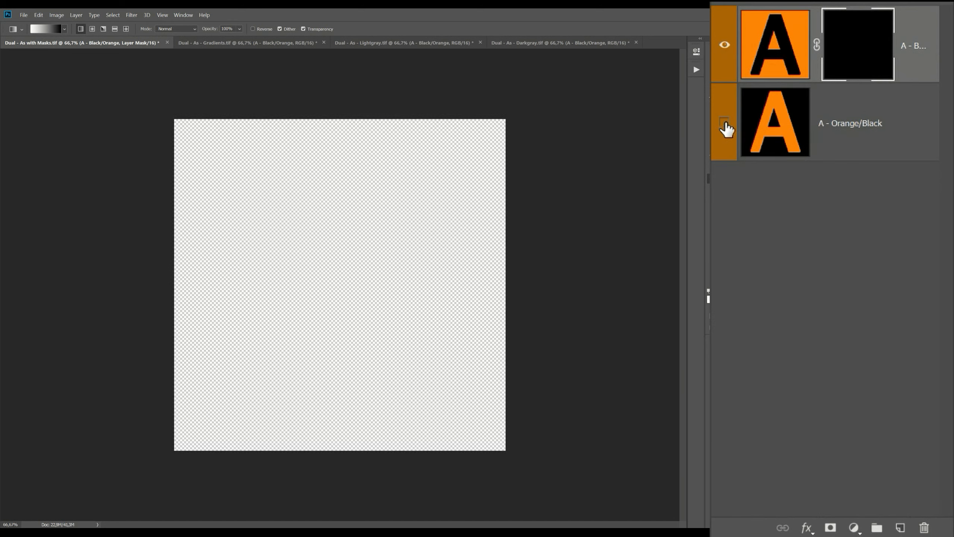
click(726, 128)
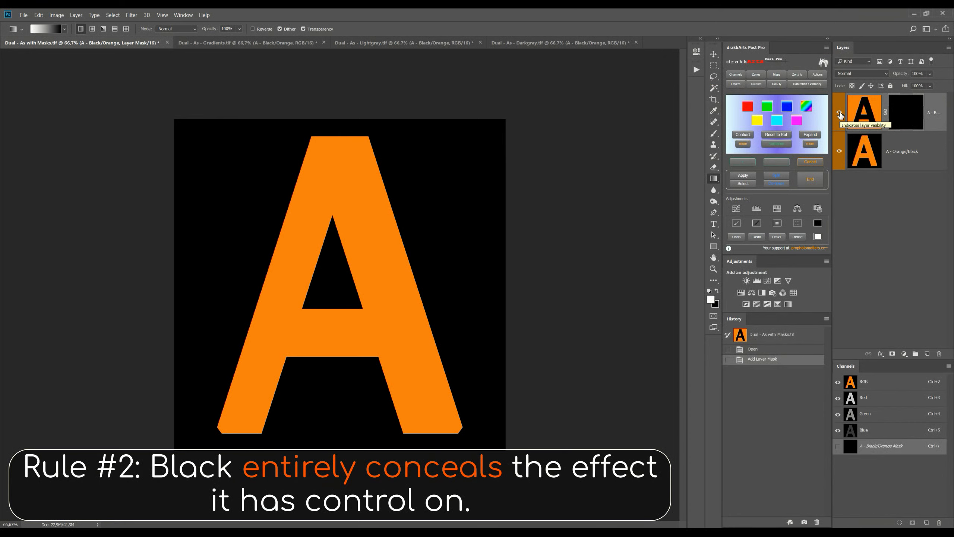
click(840, 114)
click(840, 114)
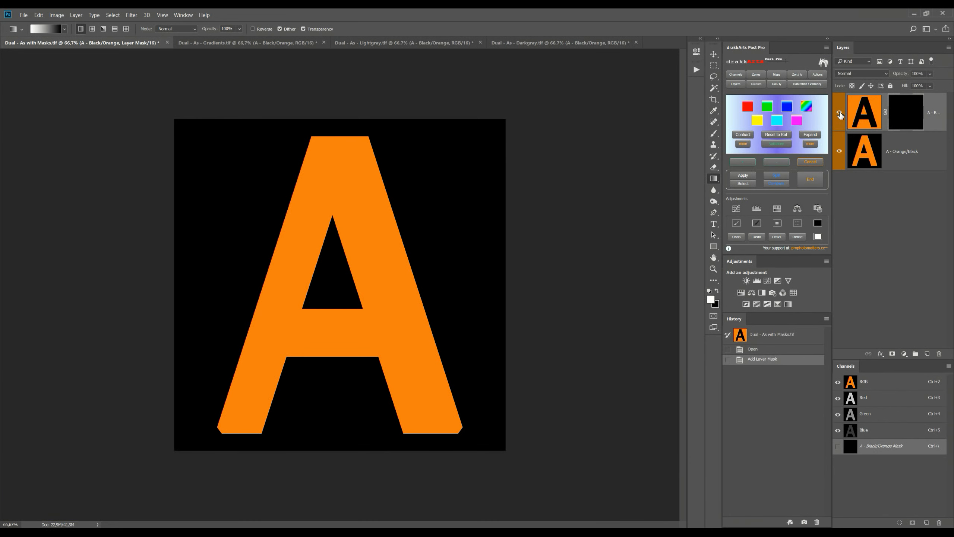
click(775, 353)
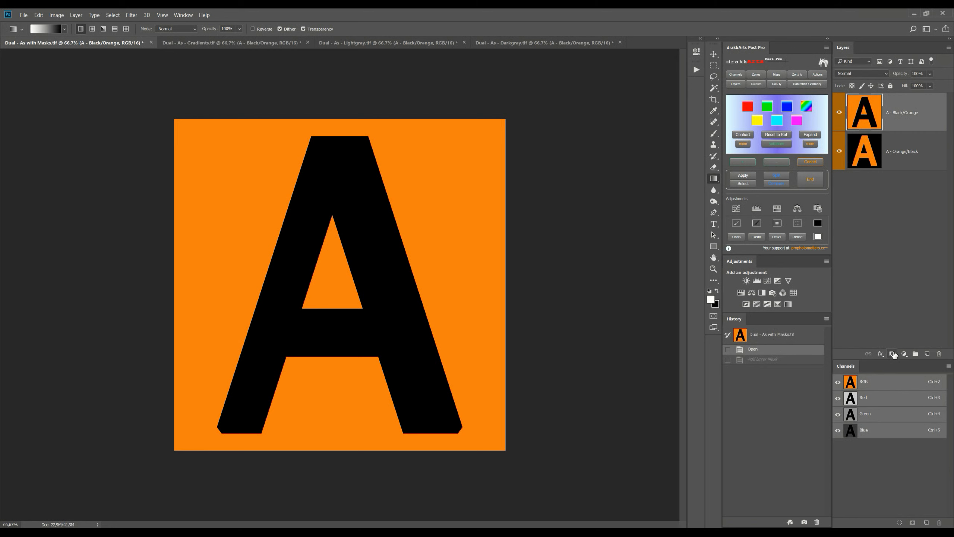
Step: Select the image's left half with the Rectangular Marquee, mask the A - Black/Orange layer from it, and compare with the layer hidden and shown
click(714, 65)
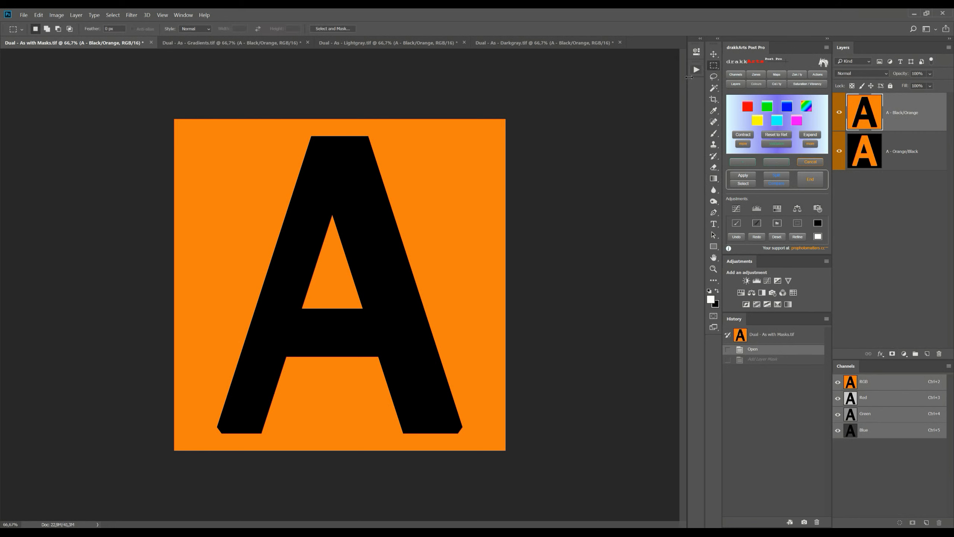
drag(171, 116, 331, 477)
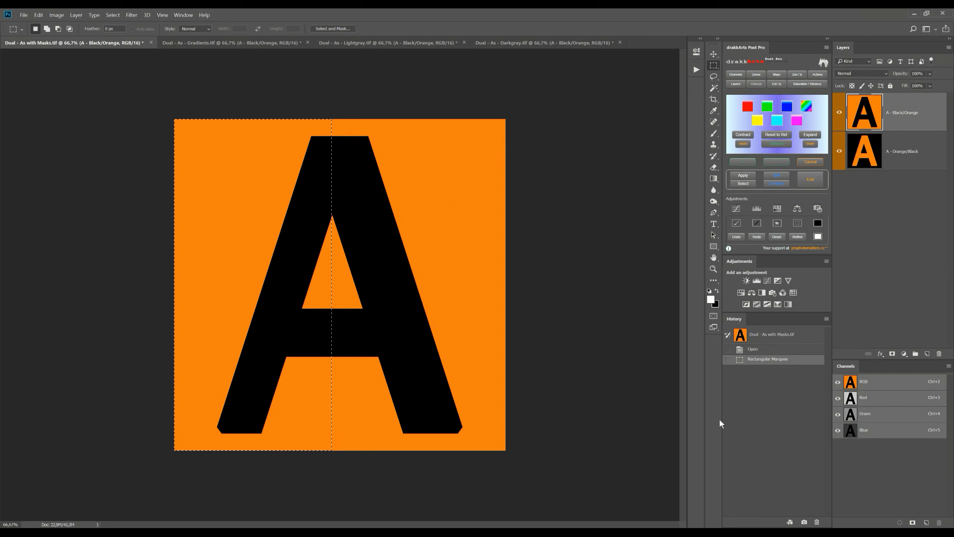
click(893, 354)
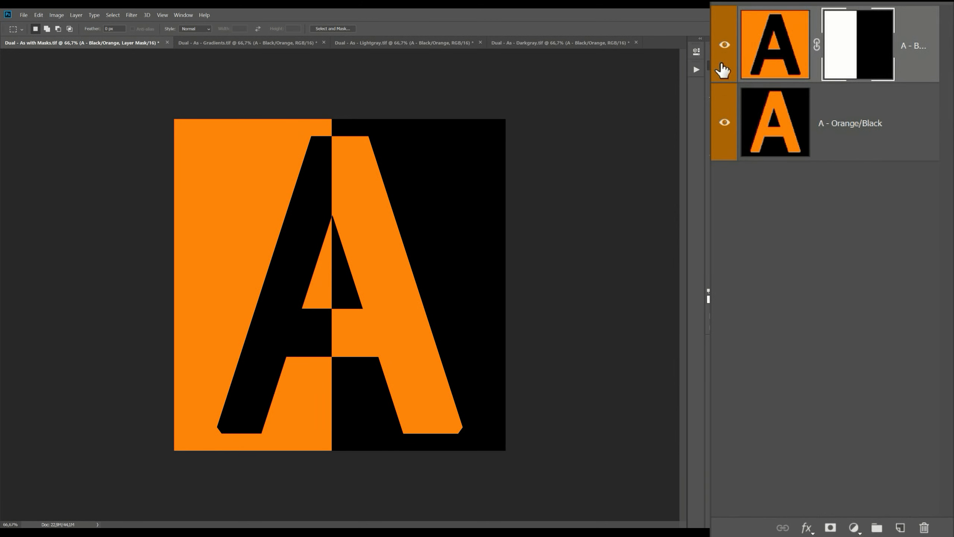
click(723, 48)
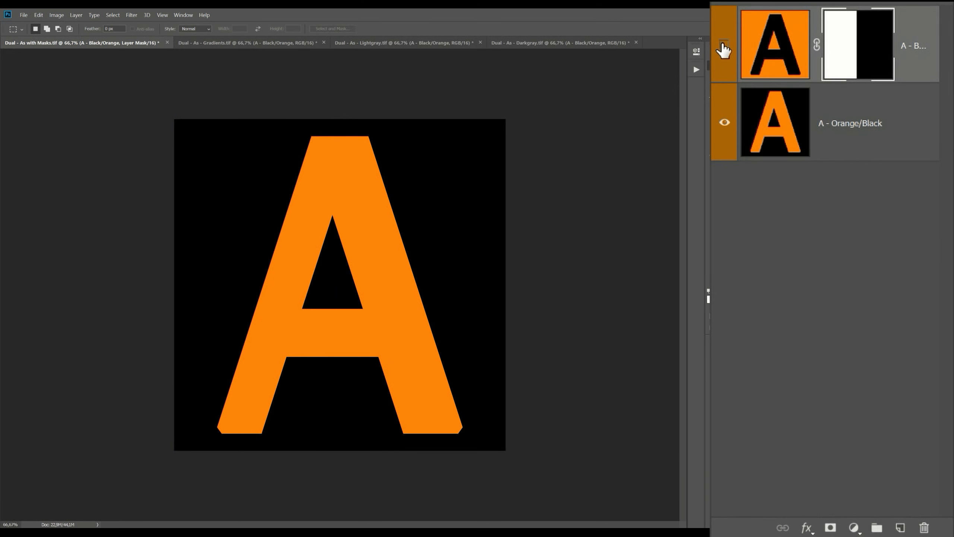
click(723, 48)
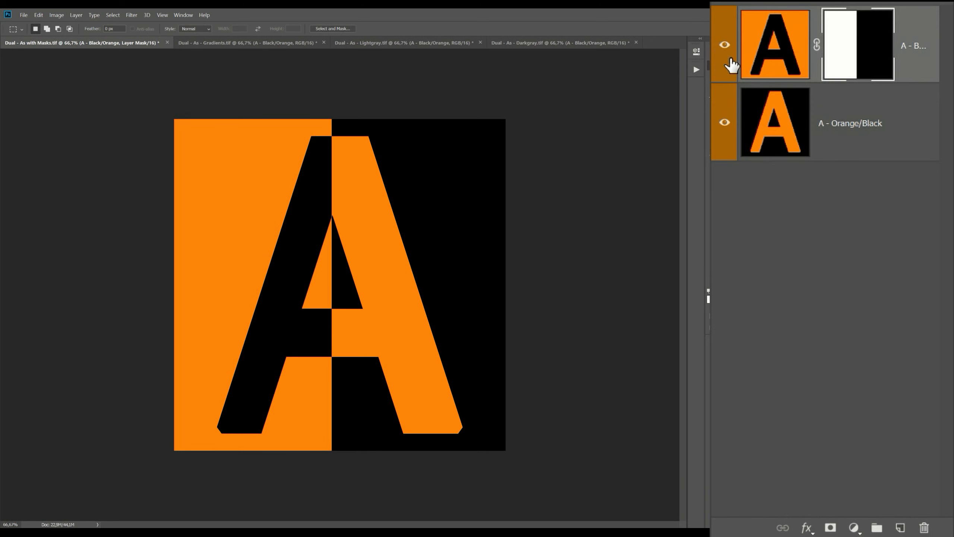
Step: Check the split mask by hiding and showing the A - Orange/Black layer beneath it
click(725, 122)
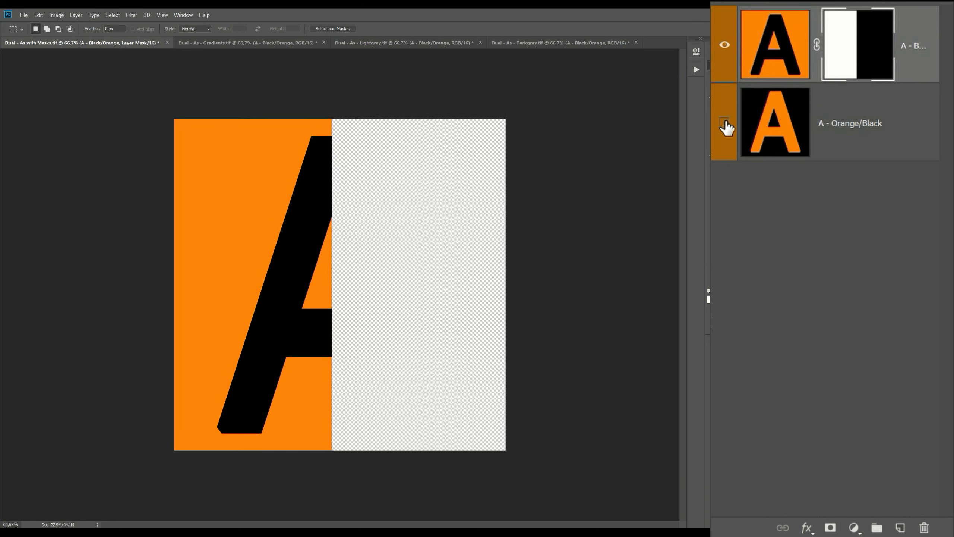
click(724, 123)
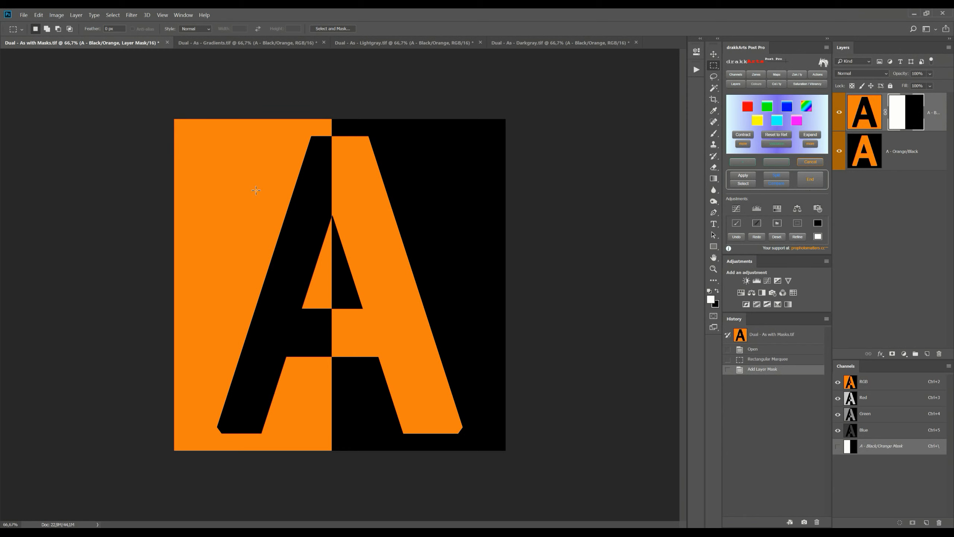
Step: In Dual - As - Gradients.tif, mask the A - Black/Orange layer with a horizontal white-to-black linear gradient spanning the letter's width
click(255, 41)
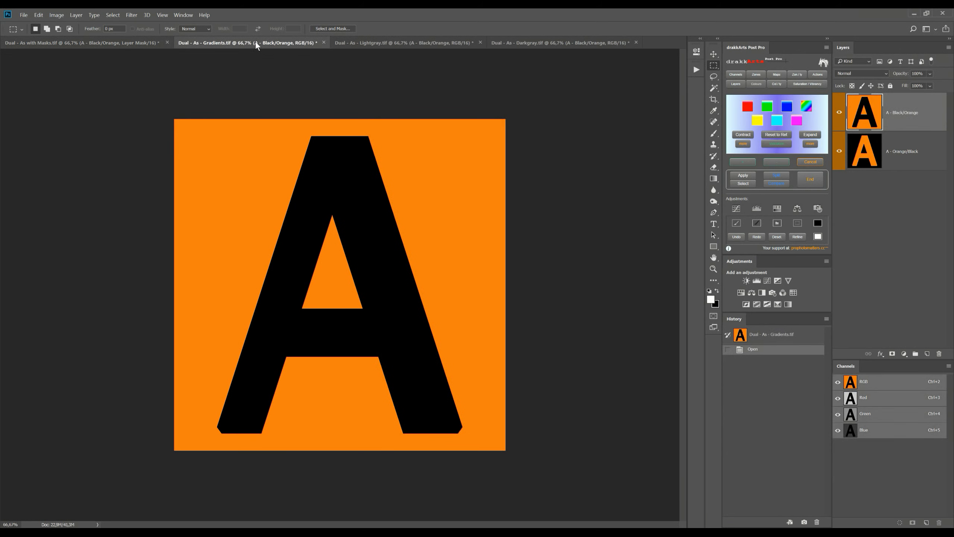
click(712, 178)
click(892, 353)
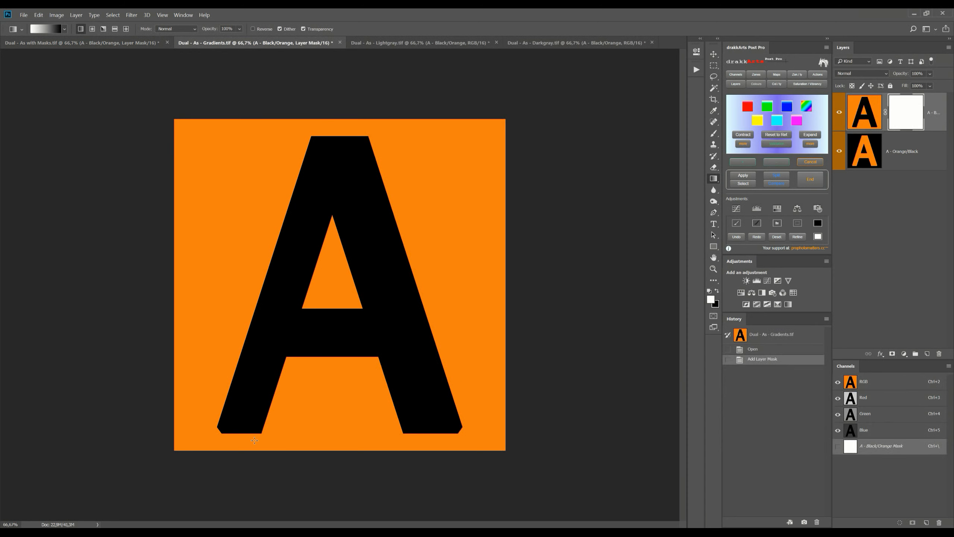
drag(218, 428, 458, 427)
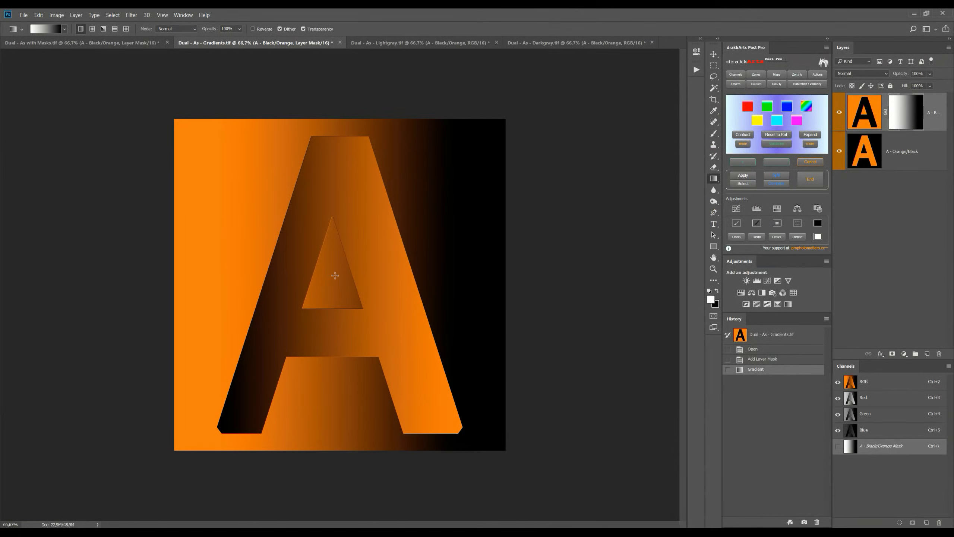
Step: Compare the gradient mask in Dual - As - Gradients.tif with the split mask in Dual - As with Masks.tif, alternating twice
click(109, 42)
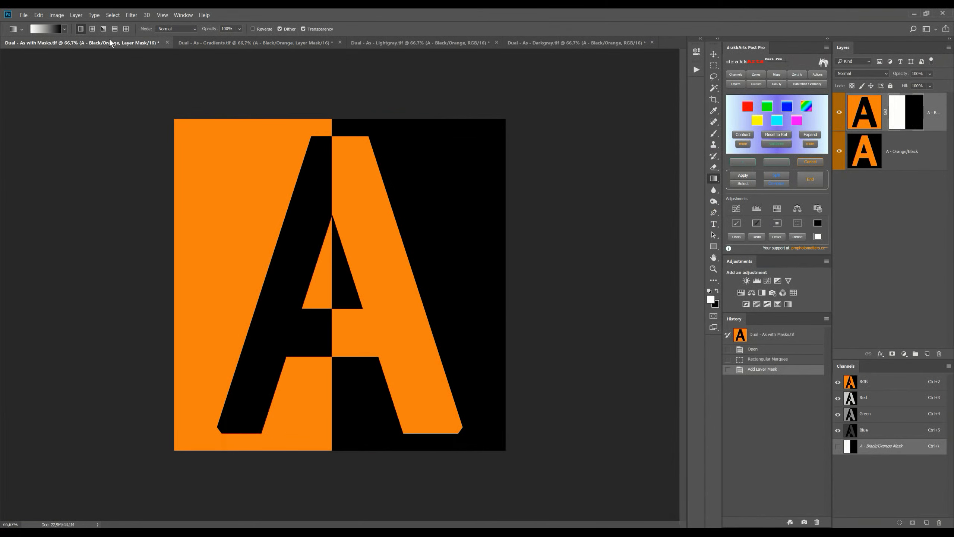
click(282, 42)
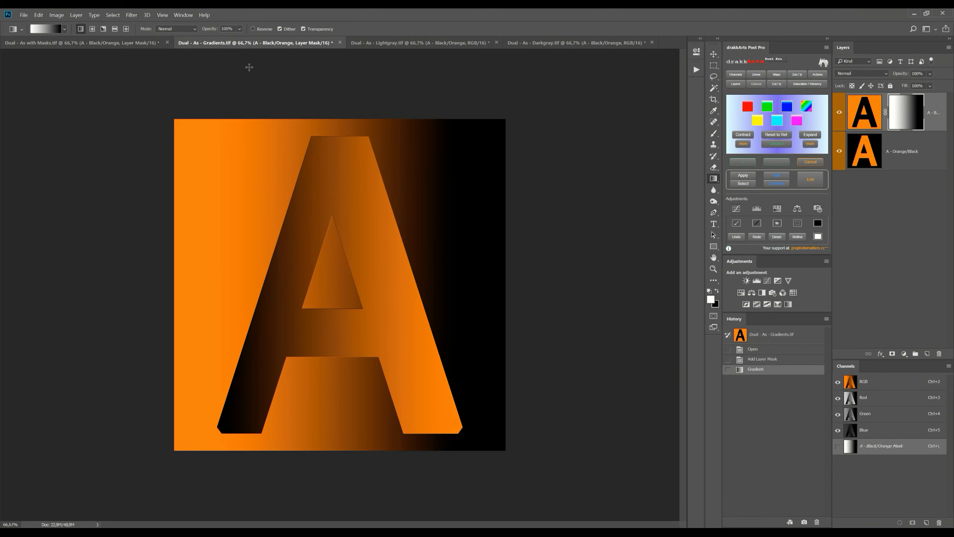
click(61, 41)
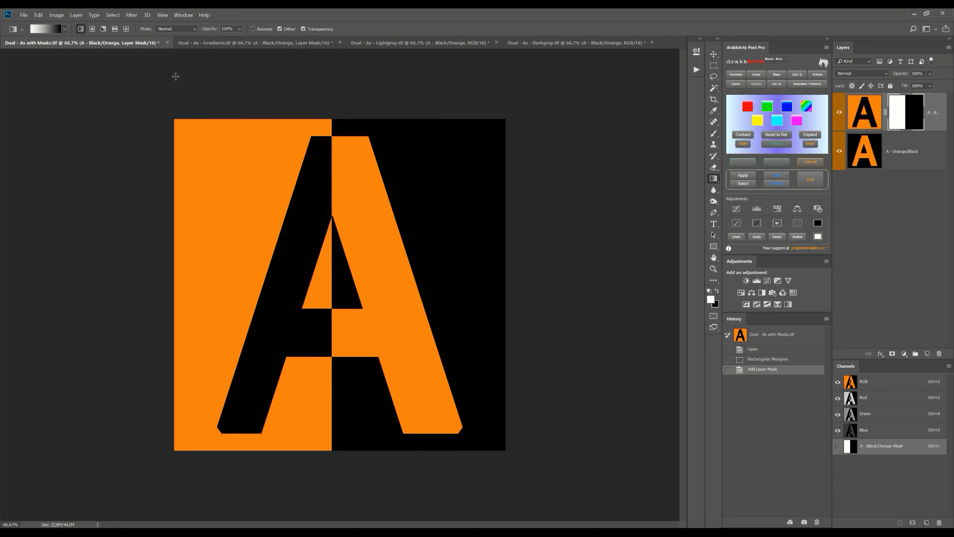
click(249, 41)
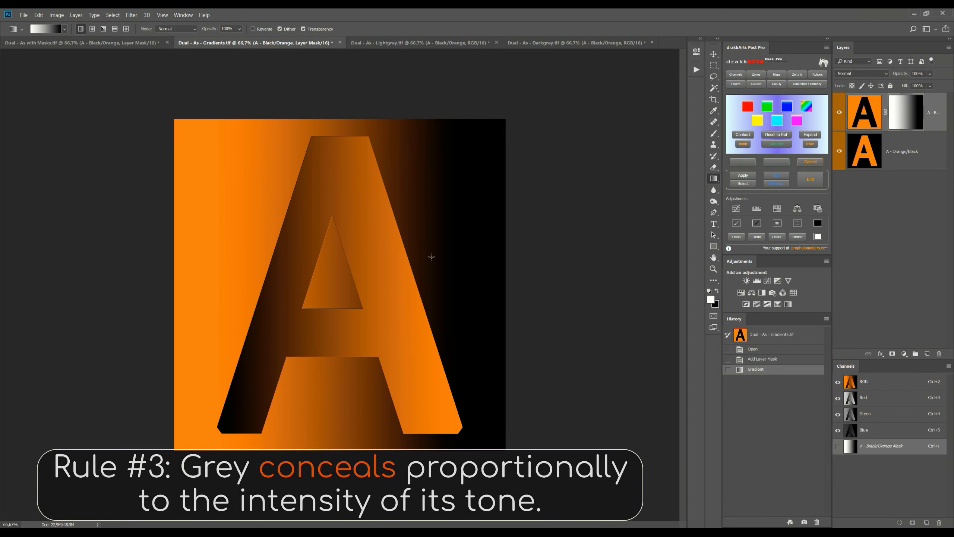
Step: In Dual - As - Lightgray.tif, hide and show the light-grey-masked A - Black/Orange layer to examine the mask's effect
click(457, 43)
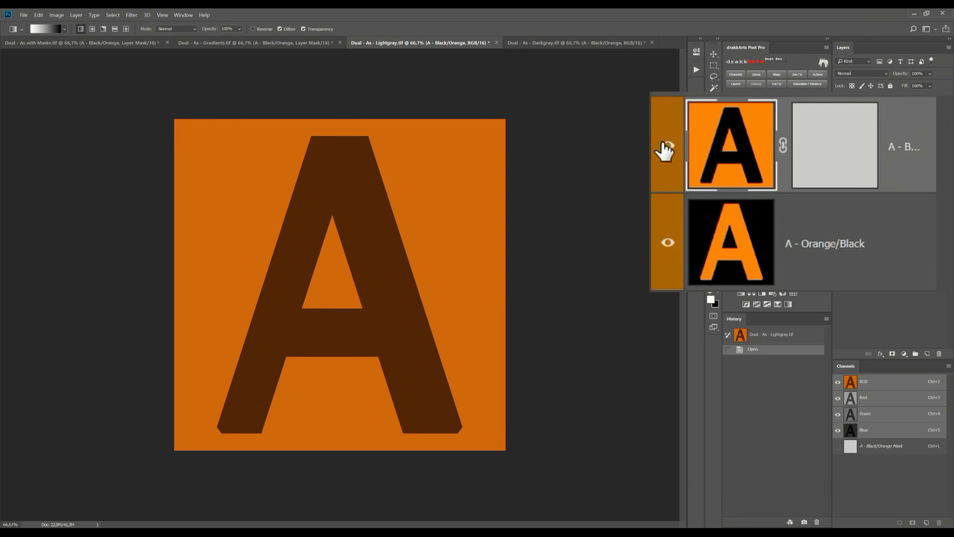
click(664, 145)
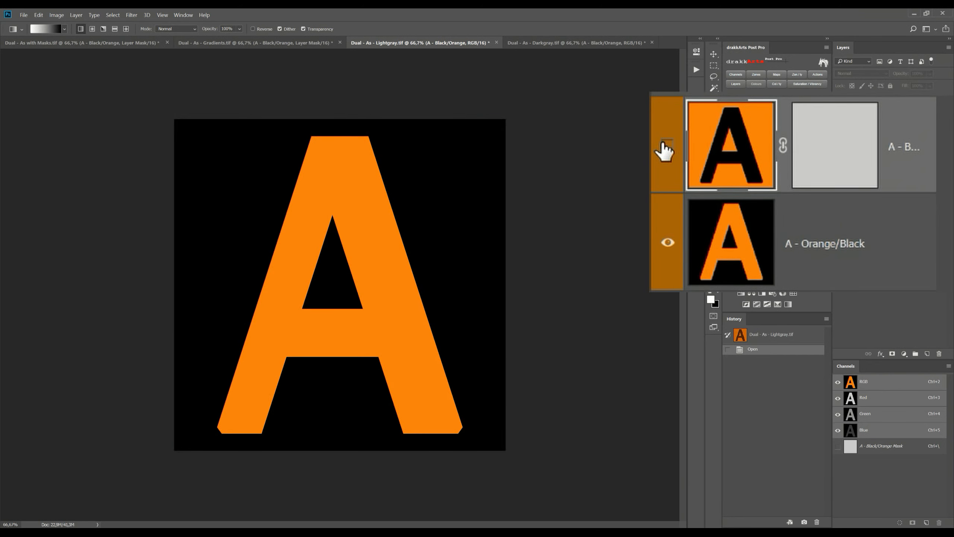
click(664, 148)
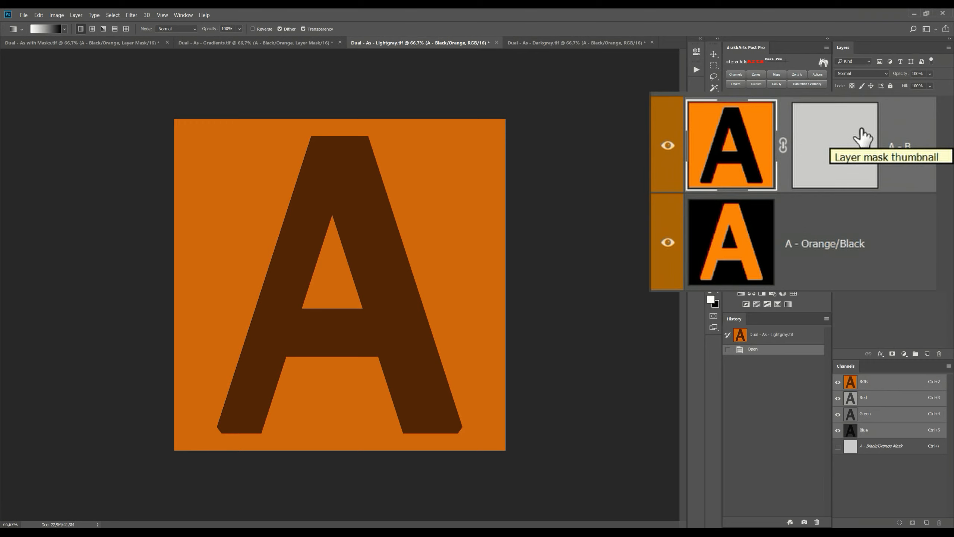
Step: In Dual - As - Darkgray.tif, hide and show the dark-grey-masked A - Black/Orange layer to examine the mask's effect
click(594, 42)
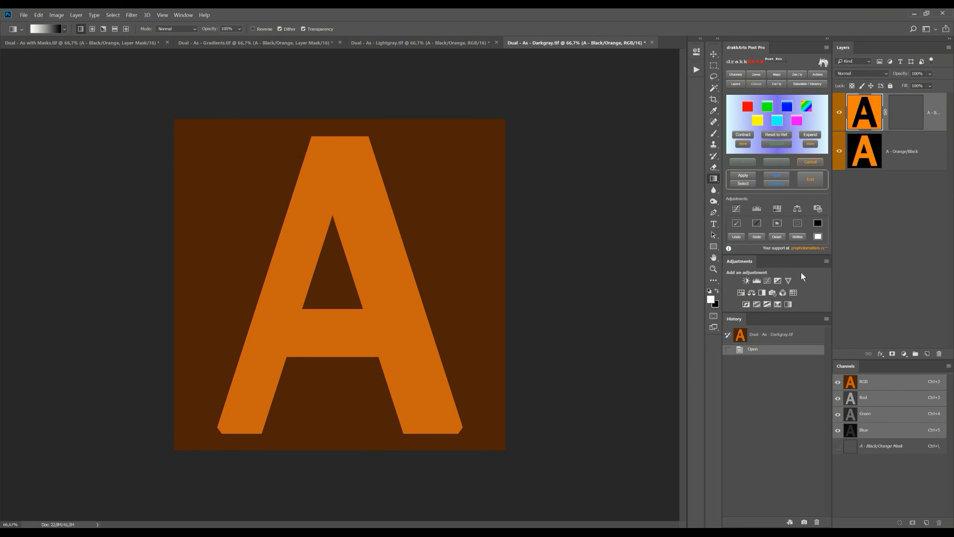
click(667, 145)
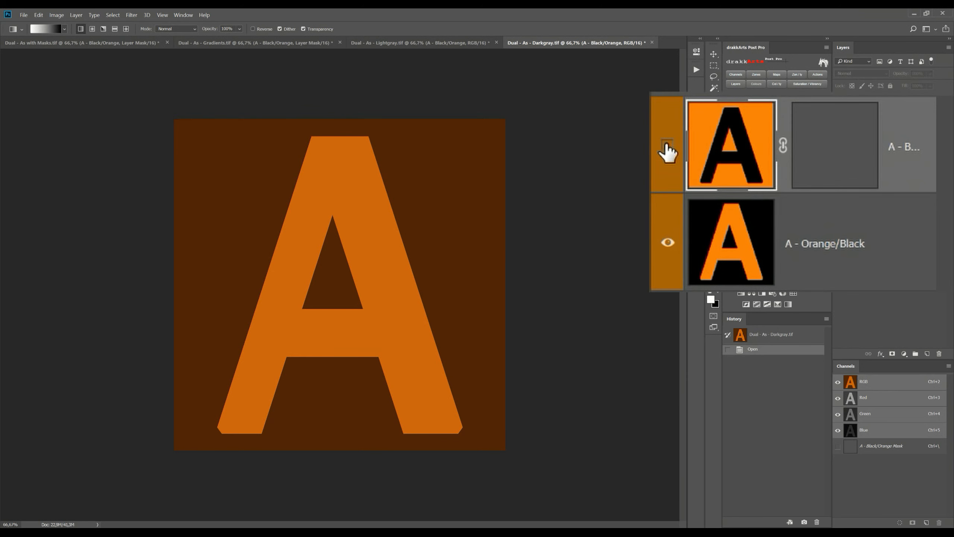
click(665, 147)
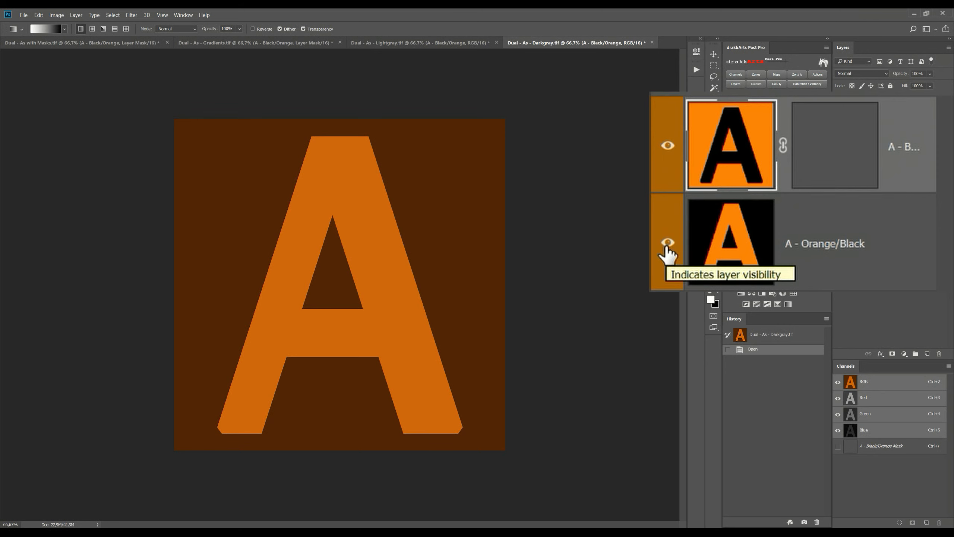
Step: Hide the A - Orange/Black layer in the Darkgray and Lightgray documents to compare the transparency of their masked layers
click(839, 153)
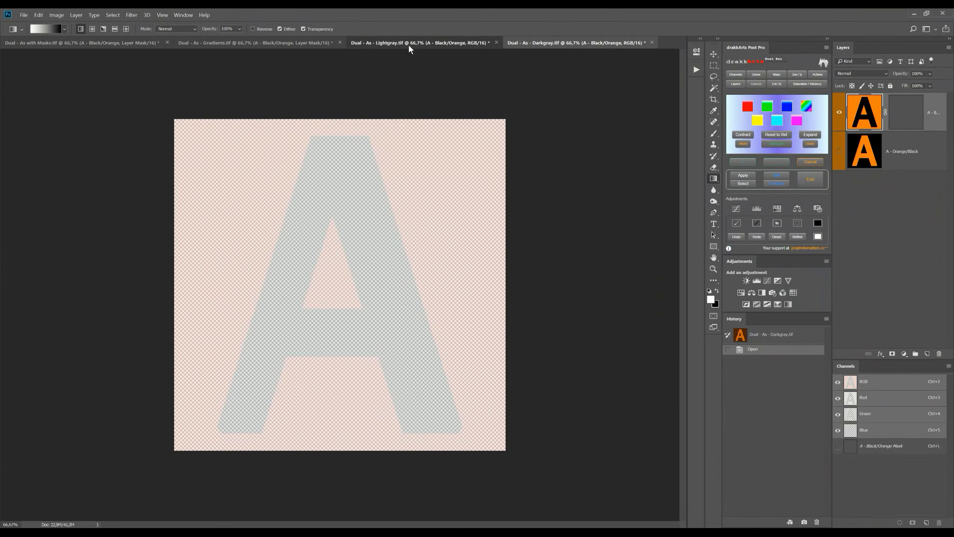
click(409, 44)
click(839, 152)
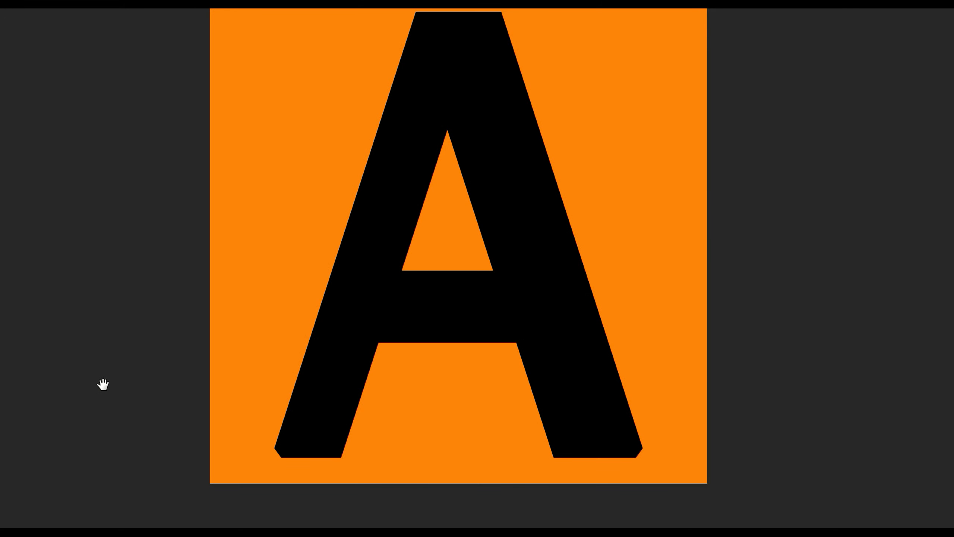
Step: In Alone A - Gradients.tif, preview the RGB Brights 1 luminosity mask and apply it as the A - Gradients layer's mask
key(z)
key(ctrl+Tab)
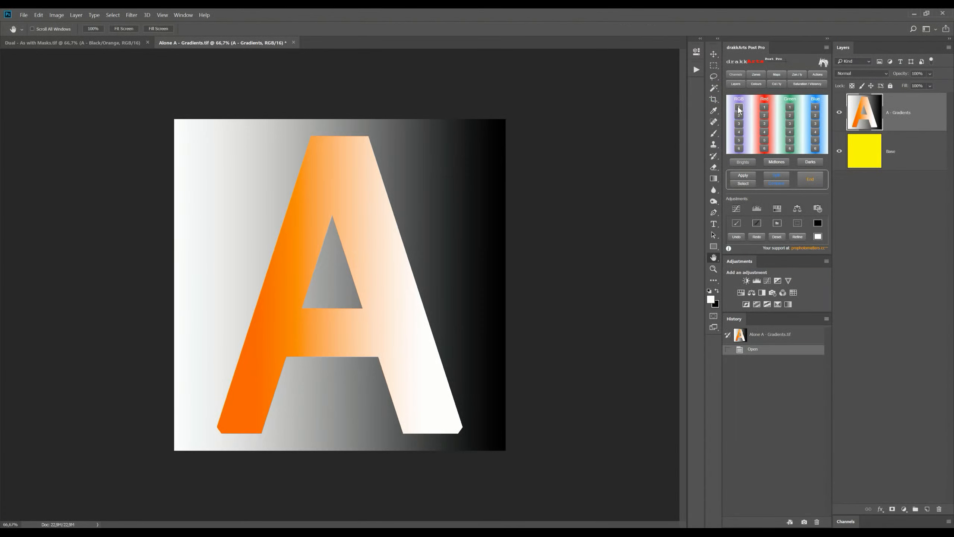
click(738, 107)
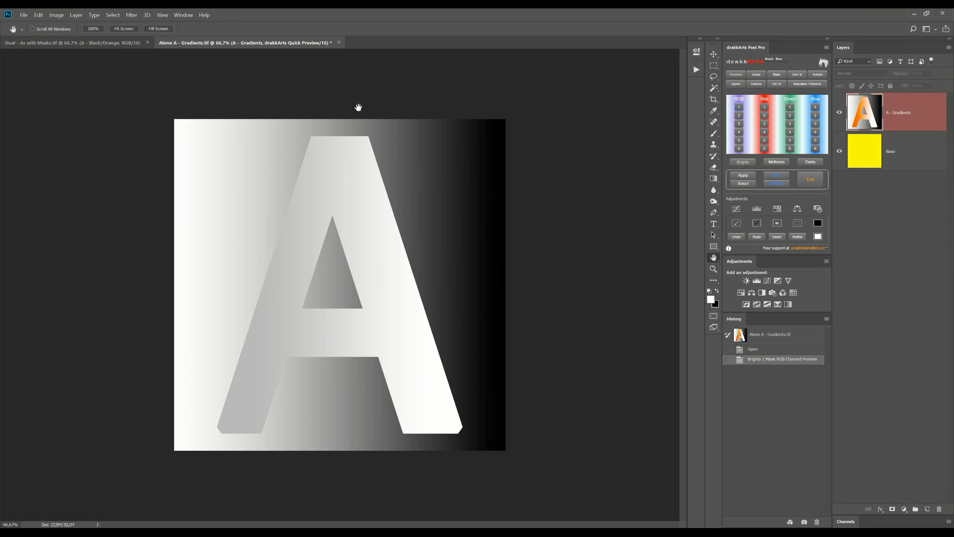
click(744, 175)
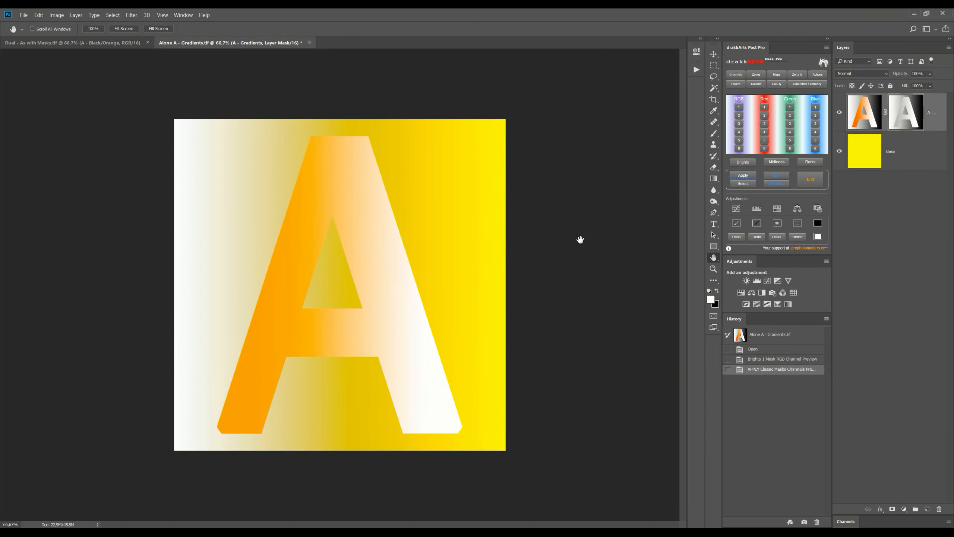